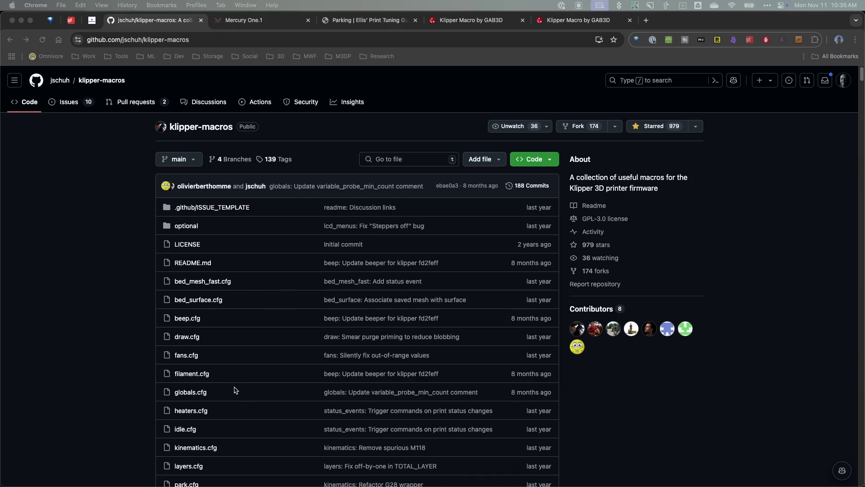
Review the klipper-macros README's Installation and Klipper Setup sections, including the sample configuration block
scroll(238, 388, down, 20)
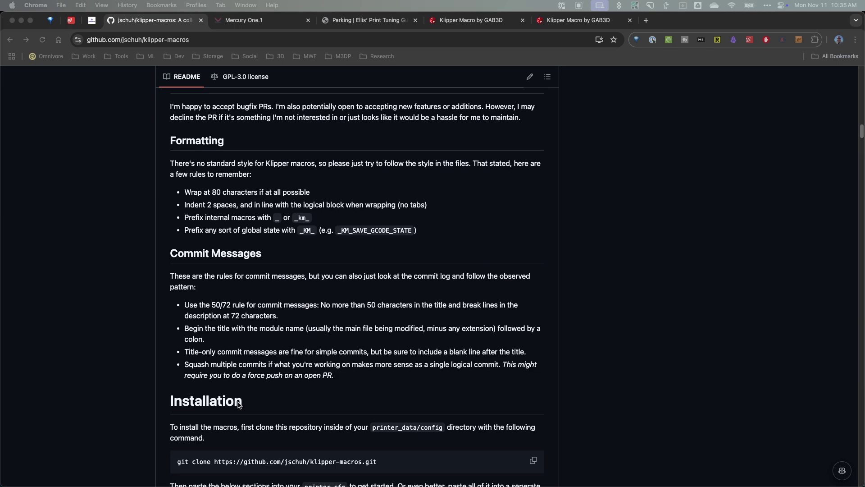
scroll(239, 404, down, 13)
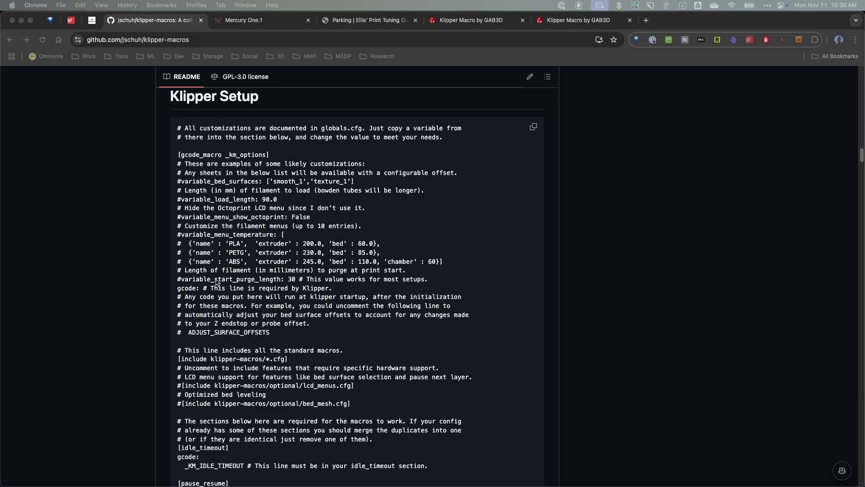
scroll(255, 381, down, 5)
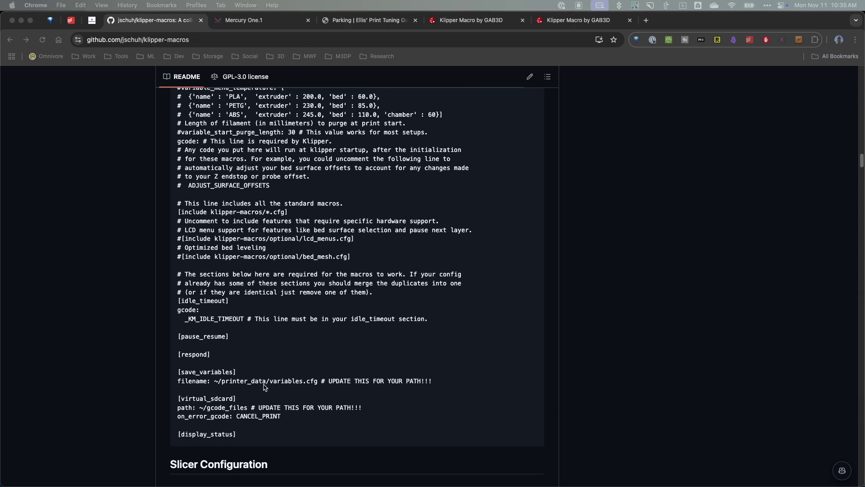
scroll(259, 383, up, 8)
scroll(264, 387, down, 6)
scroll(275, 363, down, 3)
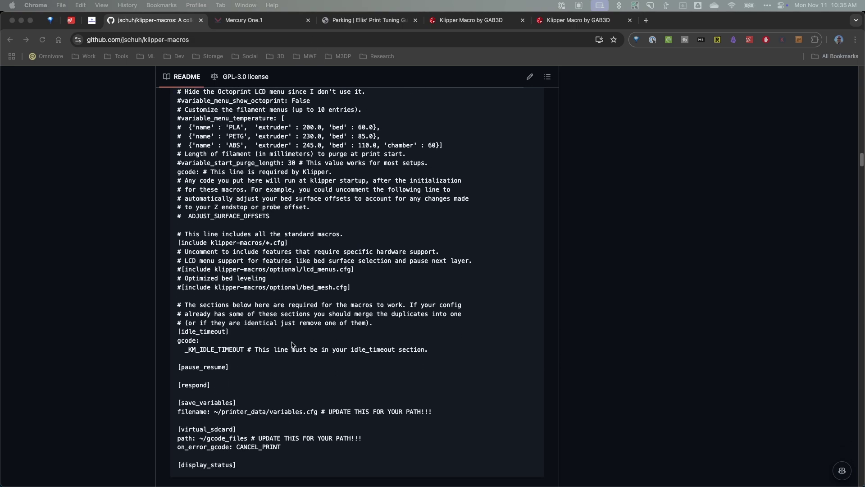
scroll(297, 328, up, 10)
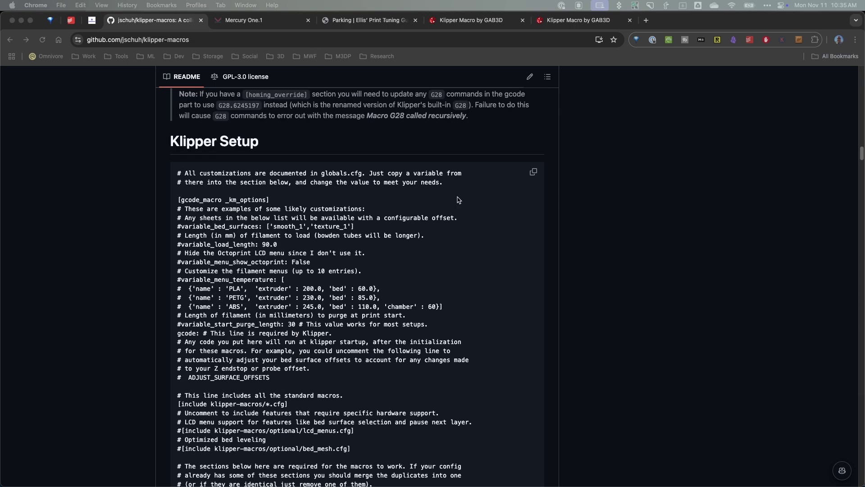
Switch to the printer's open printer.cfg and examine the _km_options section, highlighting the variable_park_x and variable_park_y lines
click(260, 22)
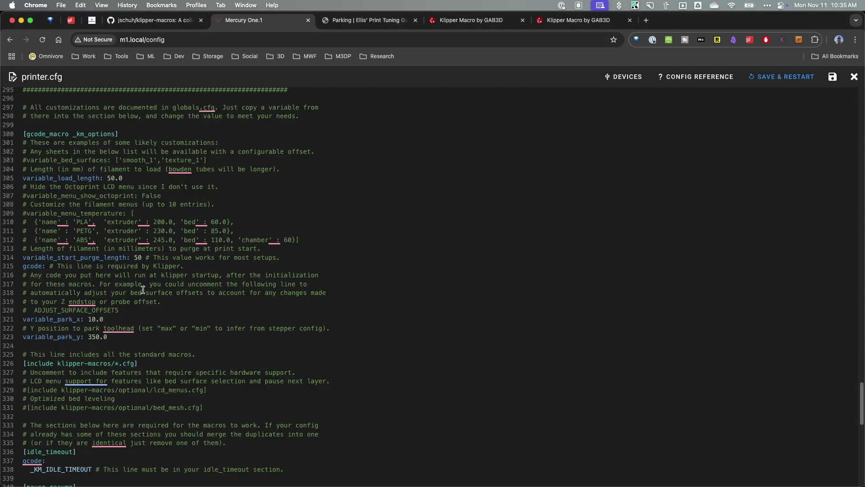
scroll(143, 289, up, 10)
scroll(143, 290, down, 15)
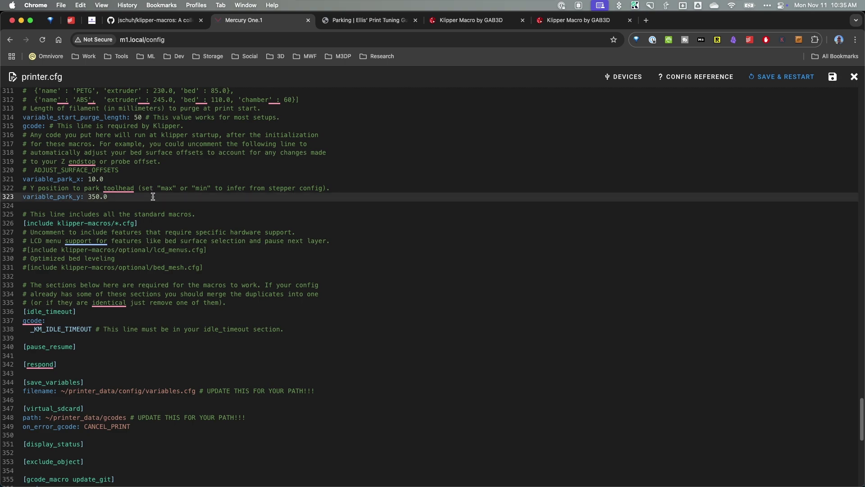
drag(156, 196, 3, 170)
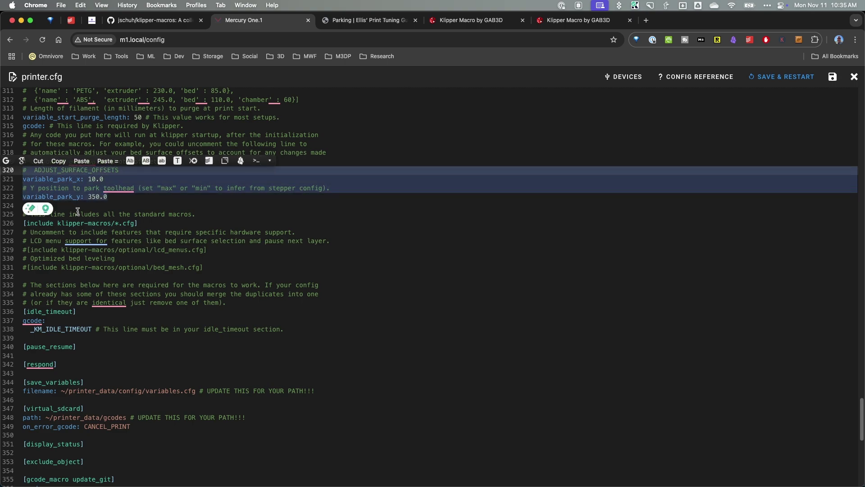
click(107, 211)
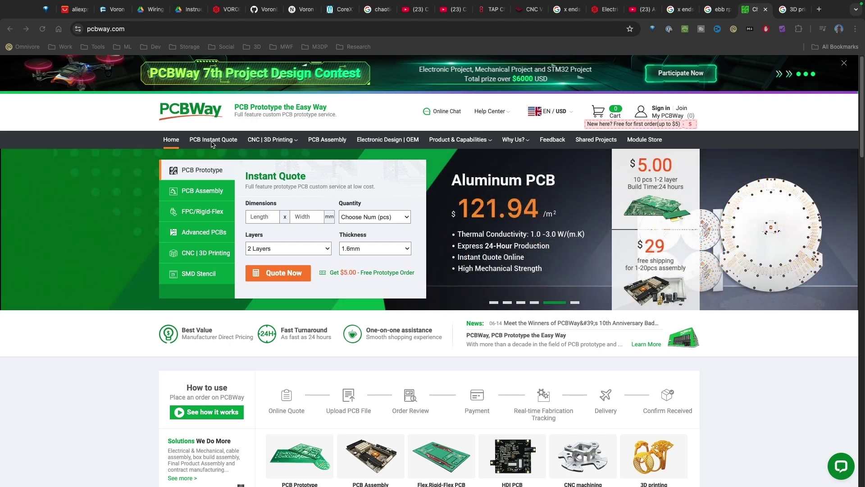
Open PCBWay's PCB instant quote page and look over the PCB specification options
click(194, 142)
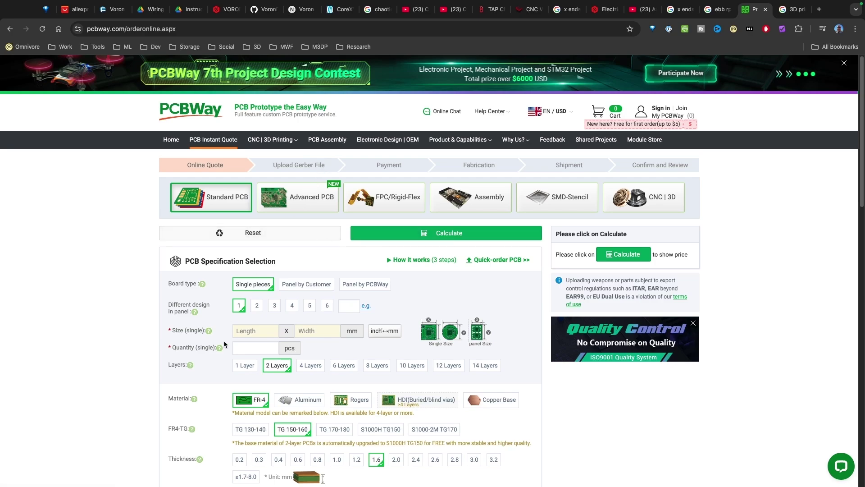
scroll(360, 361, down, 2)
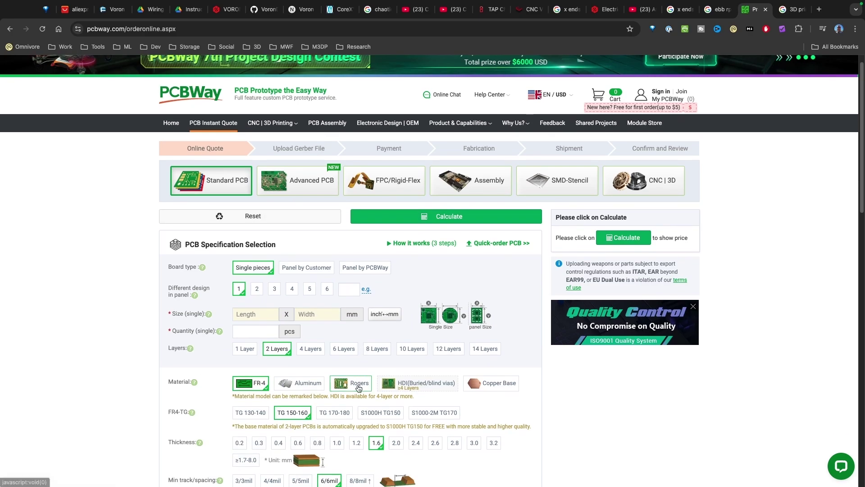
scroll(349, 471, down, 3)
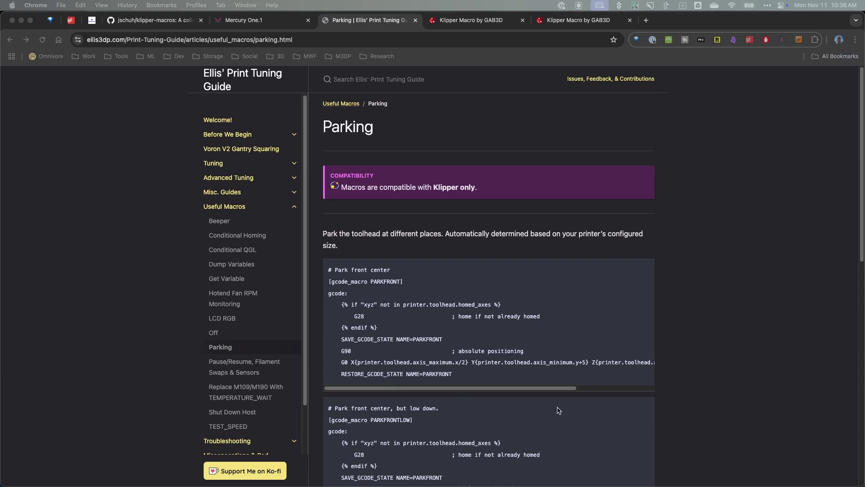
Read the introduction and the PARKFRONT macro on the Parking page of Ellis' Print Tuning Guide
scroll(495, 388, down, 1)
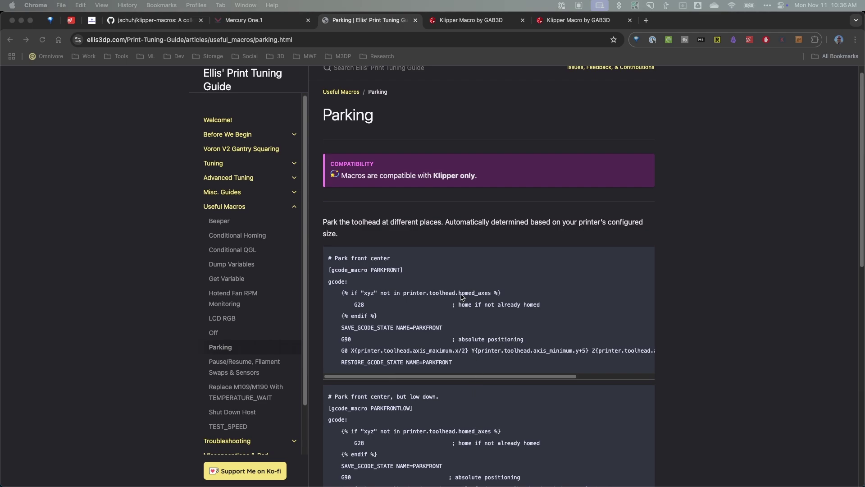
scroll(386, 284, down, 1)
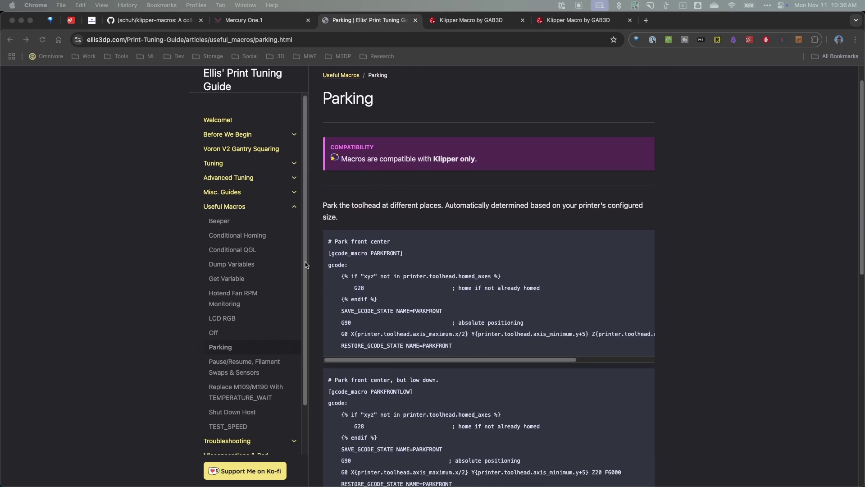
scroll(387, 253, down, 5)
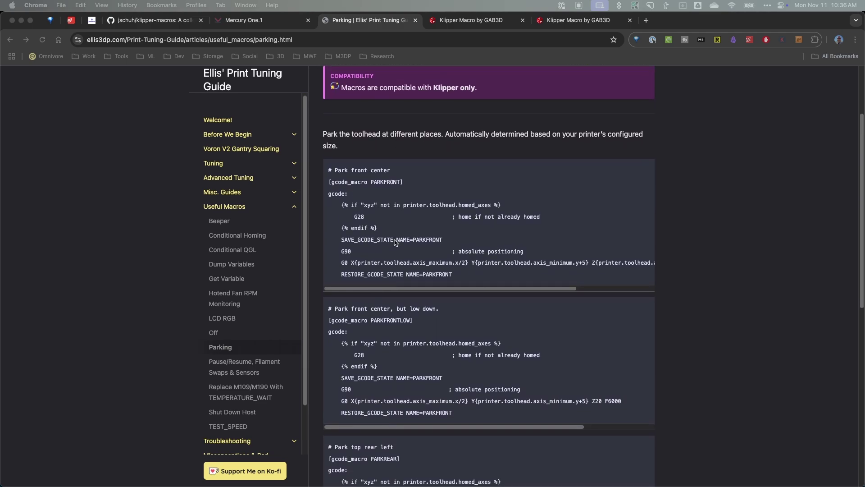
scroll(356, 310, up, 5)
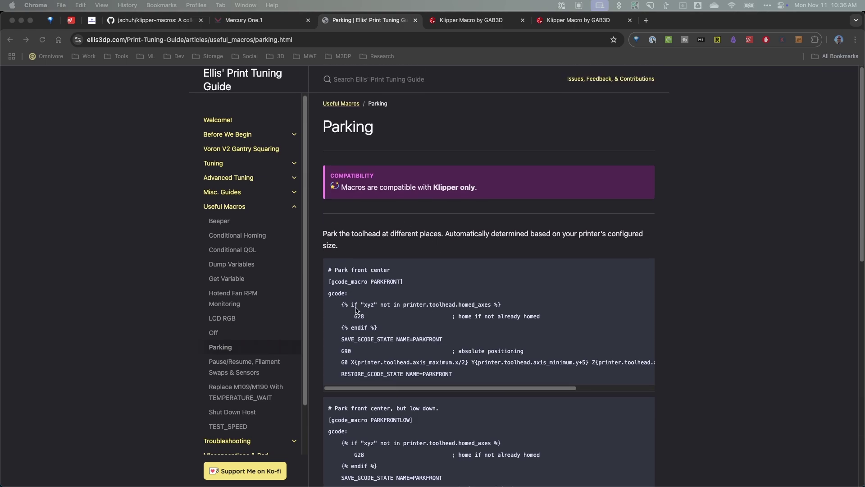
scroll(412, 322, down, 5)
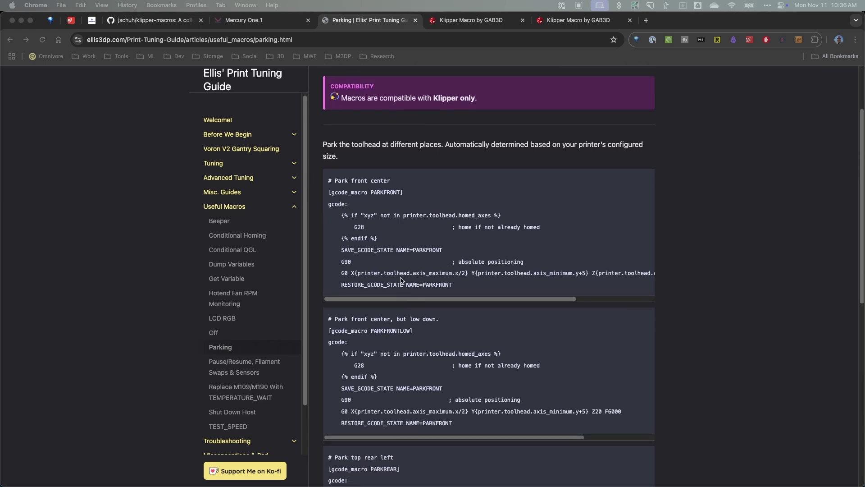
scroll(424, 272, down, 2)
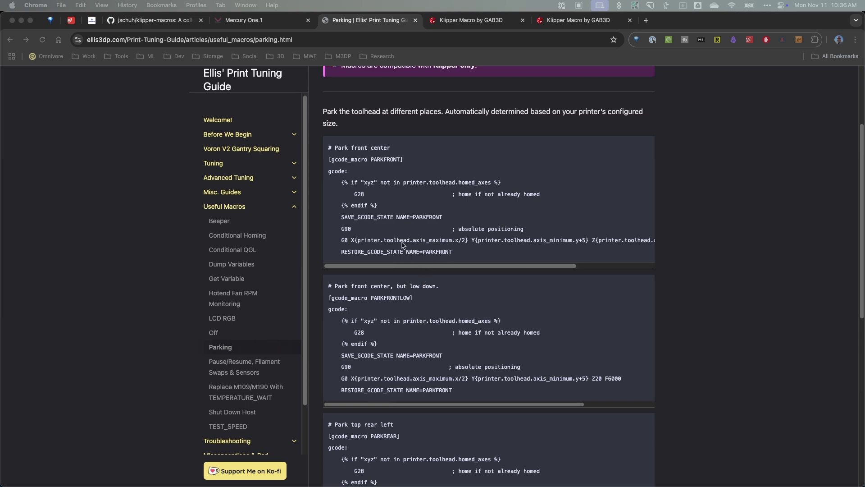
click(425, 272)
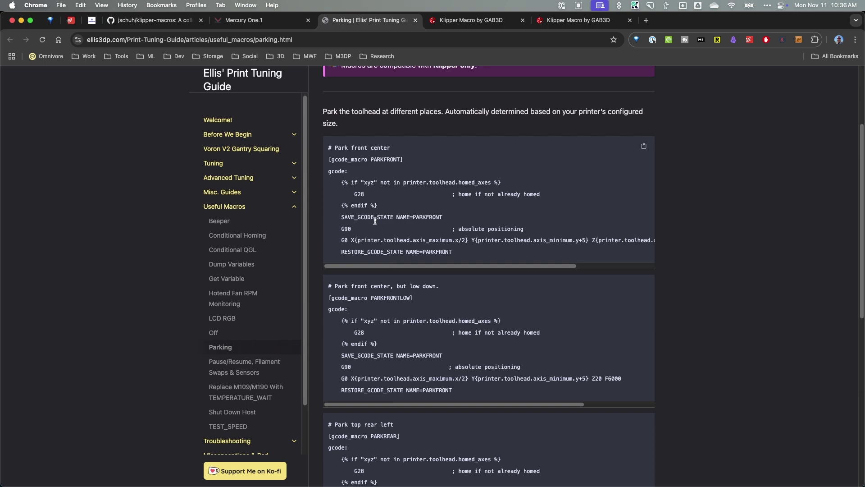
Skim the list of parking macros and compare the PARKFRONT and PARKFRONTLOW code blocks
scroll(396, 283, down, 5)
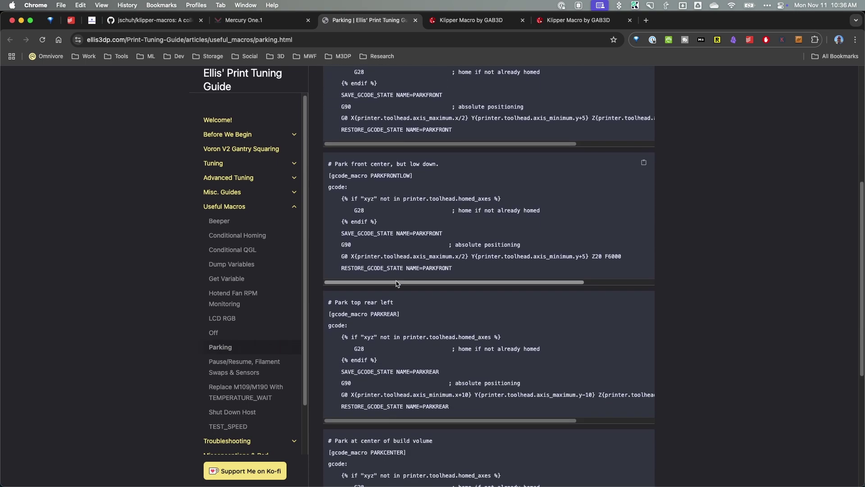
scroll(396, 283, down, 8)
scroll(450, 293, up, 10)
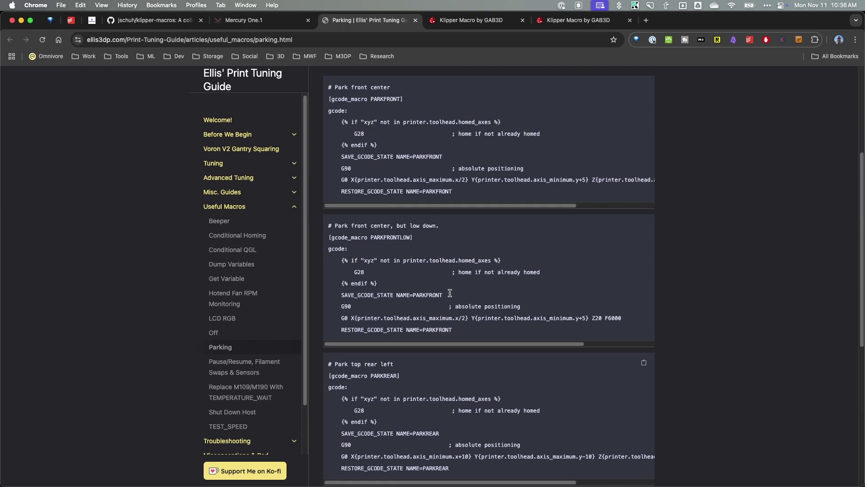
scroll(449, 293, up, 8)
scroll(451, 288, down, 5)
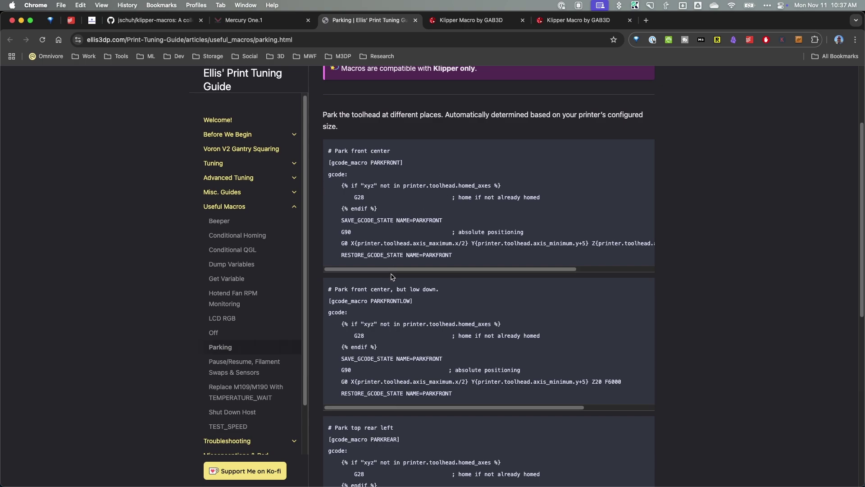
scroll(392, 277, down, 1)
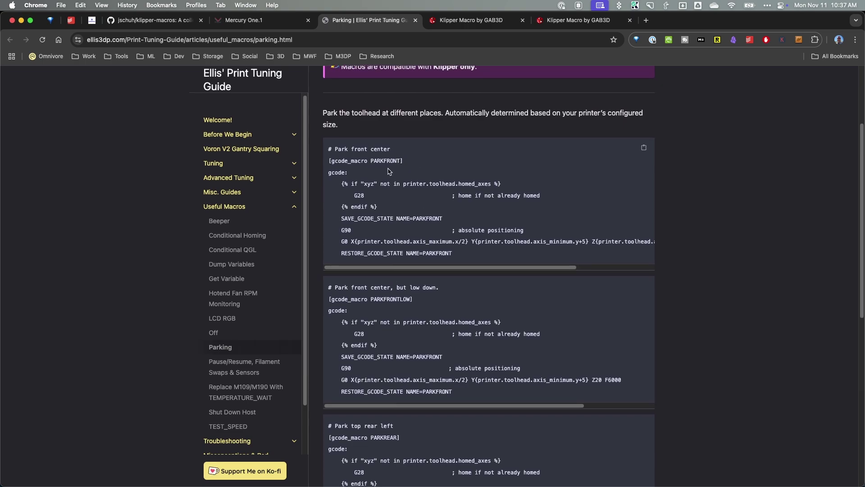
scroll(432, 293, down, 3)
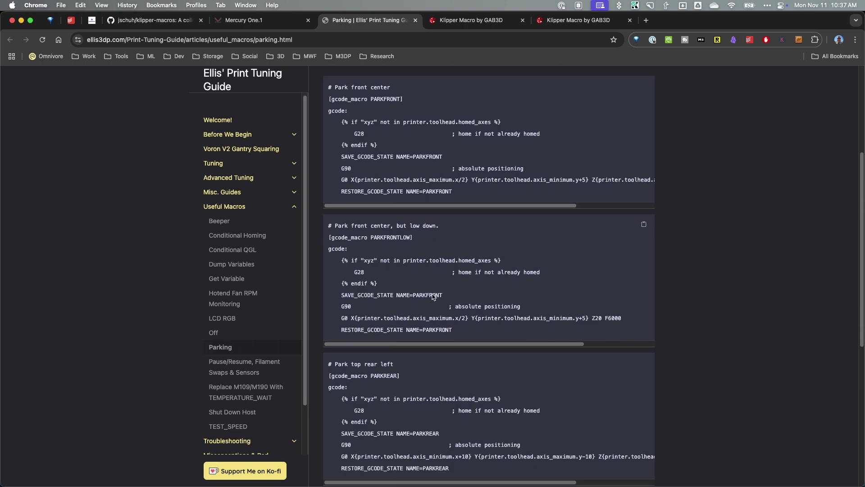
Examine the PARKREAR, PARKCENTER and PARKBED macros, then return to the start of the Parking page
scroll(398, 250, down, 6)
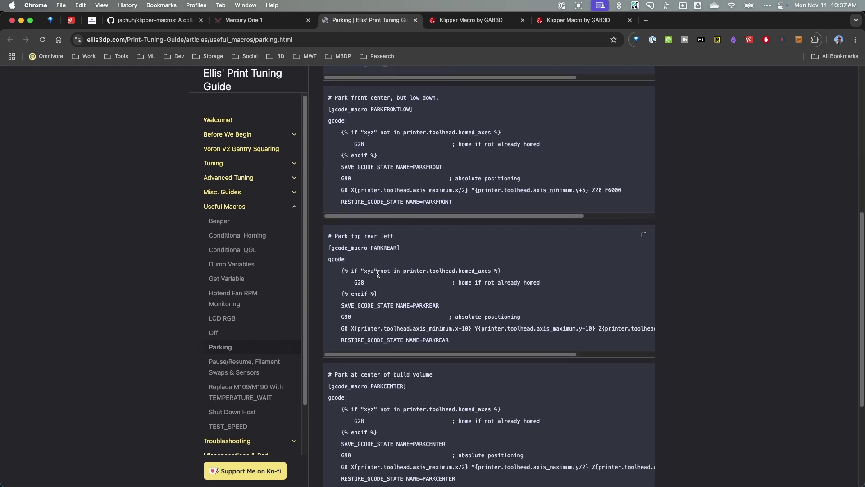
scroll(378, 273, down, 8)
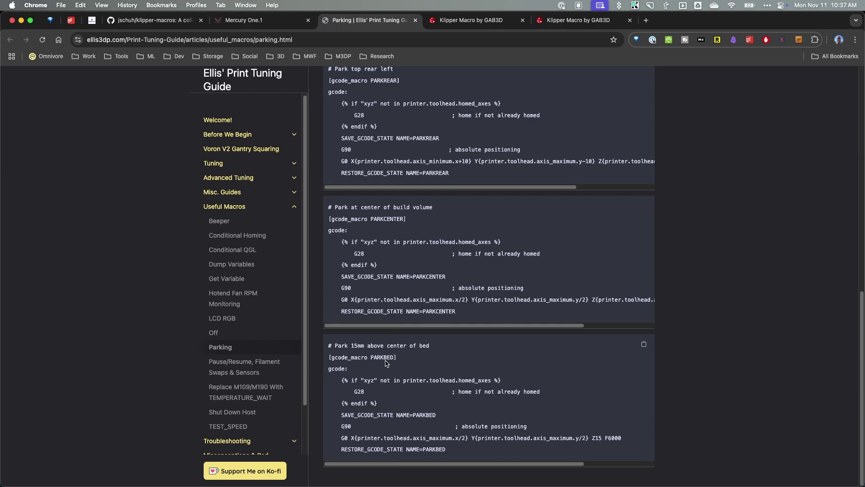
scroll(408, 329, up, 9)
scroll(408, 329, down, 8)
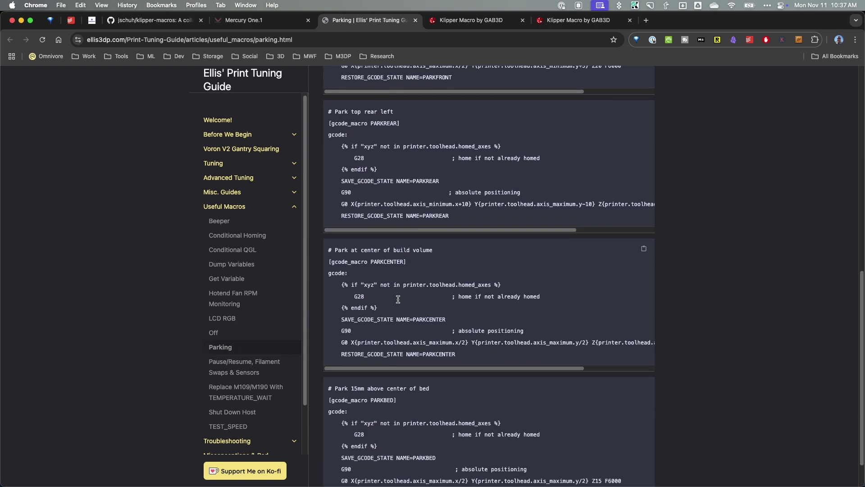
scroll(410, 318, up, 15)
scroll(416, 313, down, 14)
scroll(416, 311, up, 20)
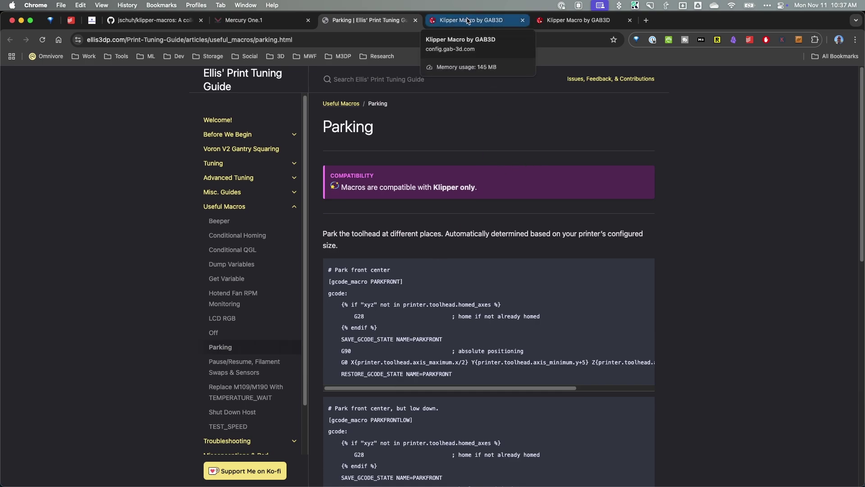
Switch to the GAB 3D Klipper Macro generator and open the PARK_CENTER_REAR macro from its available macros
click(467, 22)
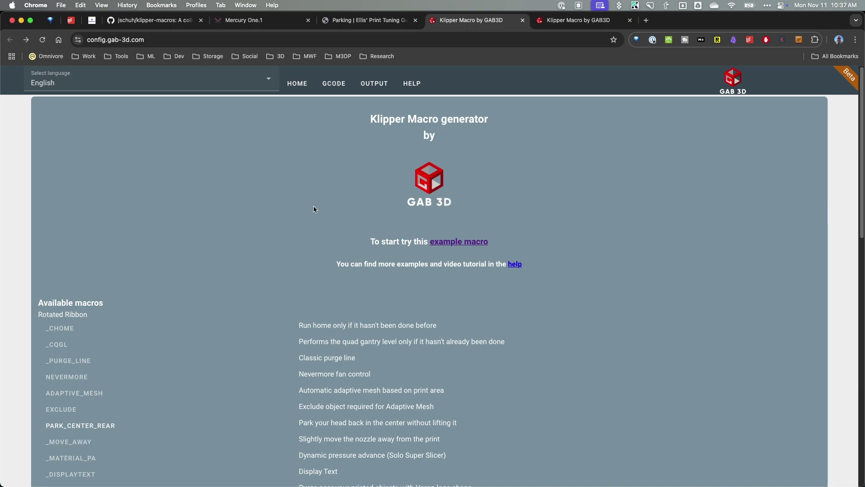
scroll(314, 209, down, 5)
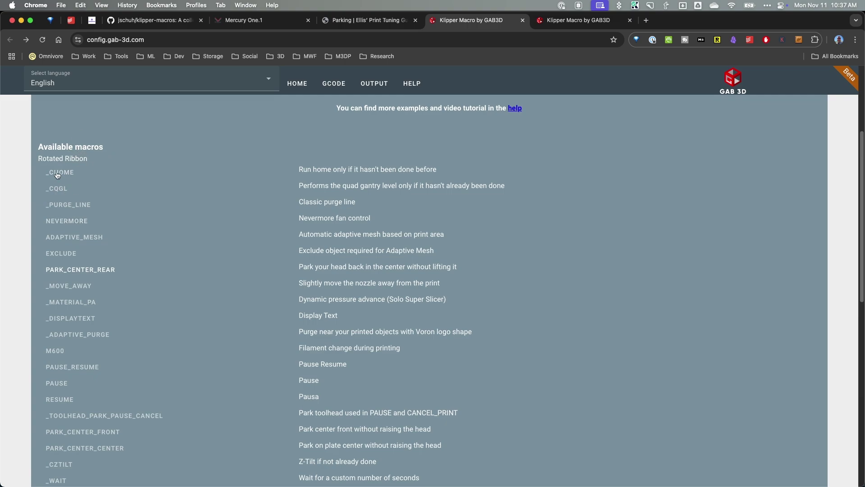
click(88, 264)
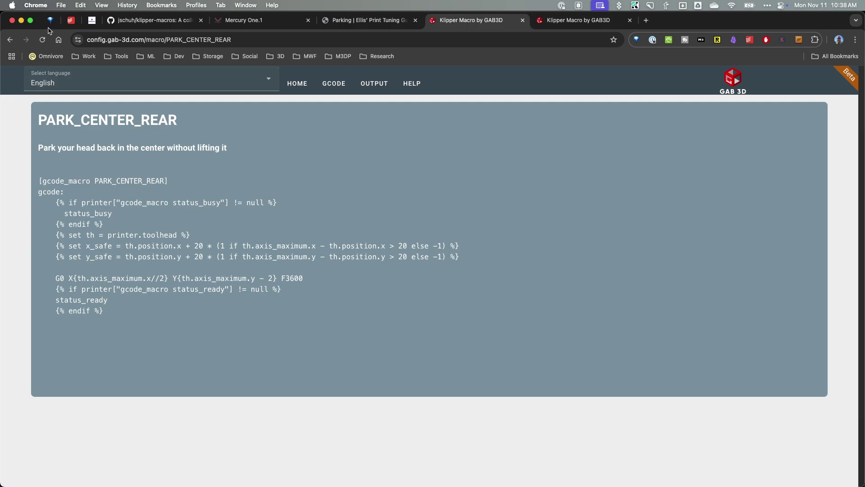
Return to the available macros list and open the PARK_CENTER_FRONT macro
click(12, 45)
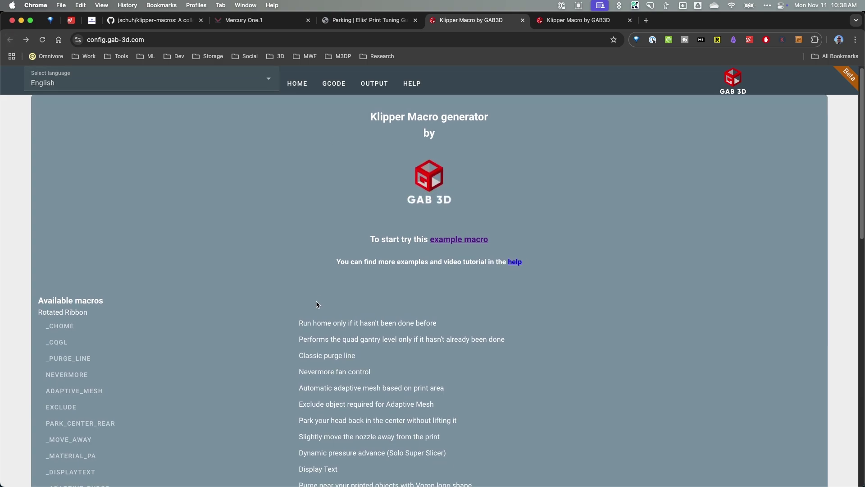
scroll(337, 280, down, 5)
scroll(153, 329, down, 5)
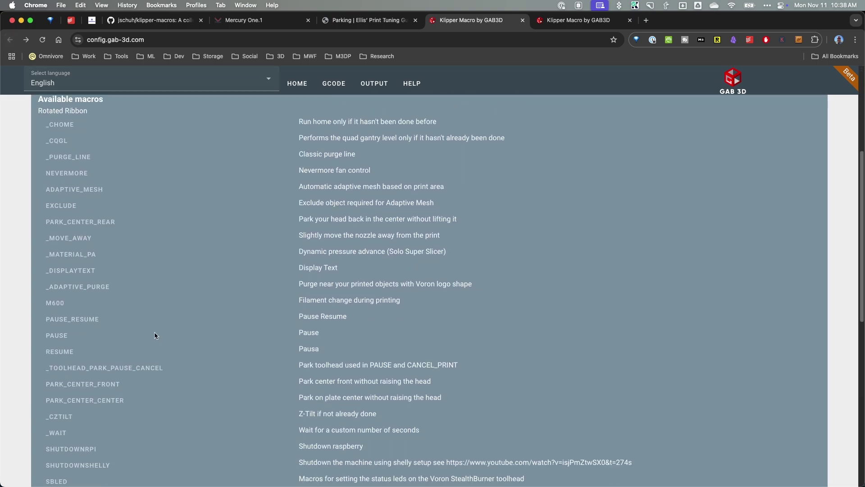
scroll(154, 329, down, 2)
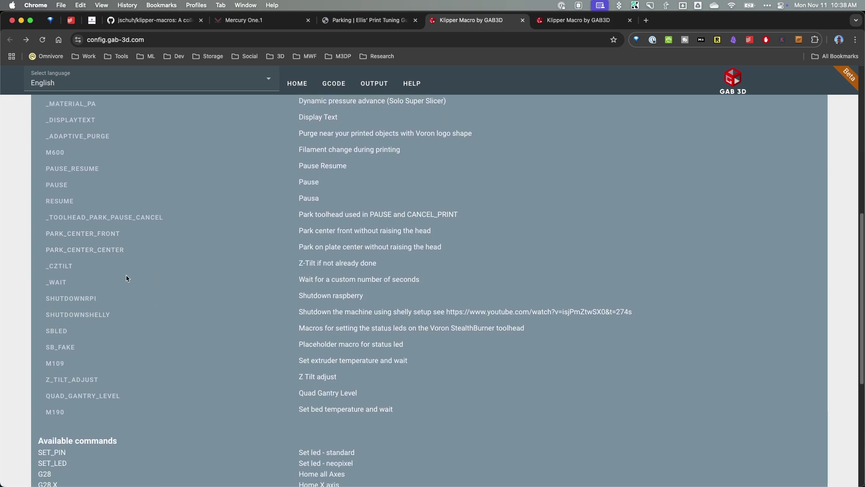
click(95, 231)
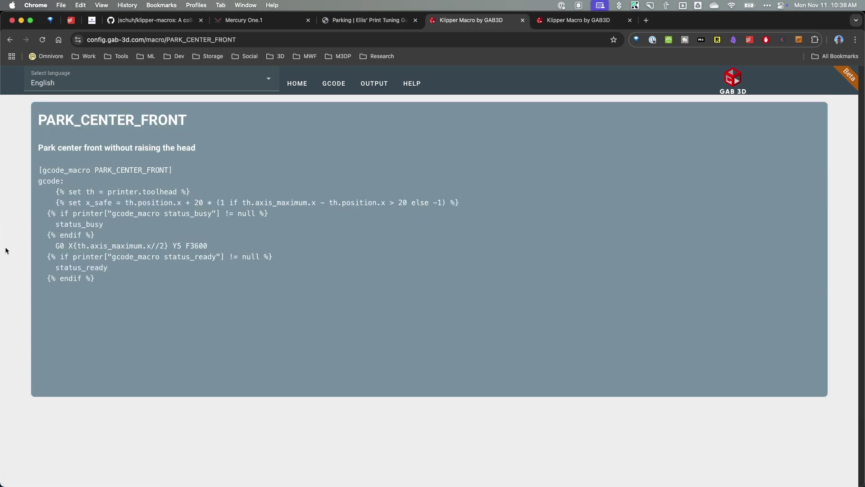